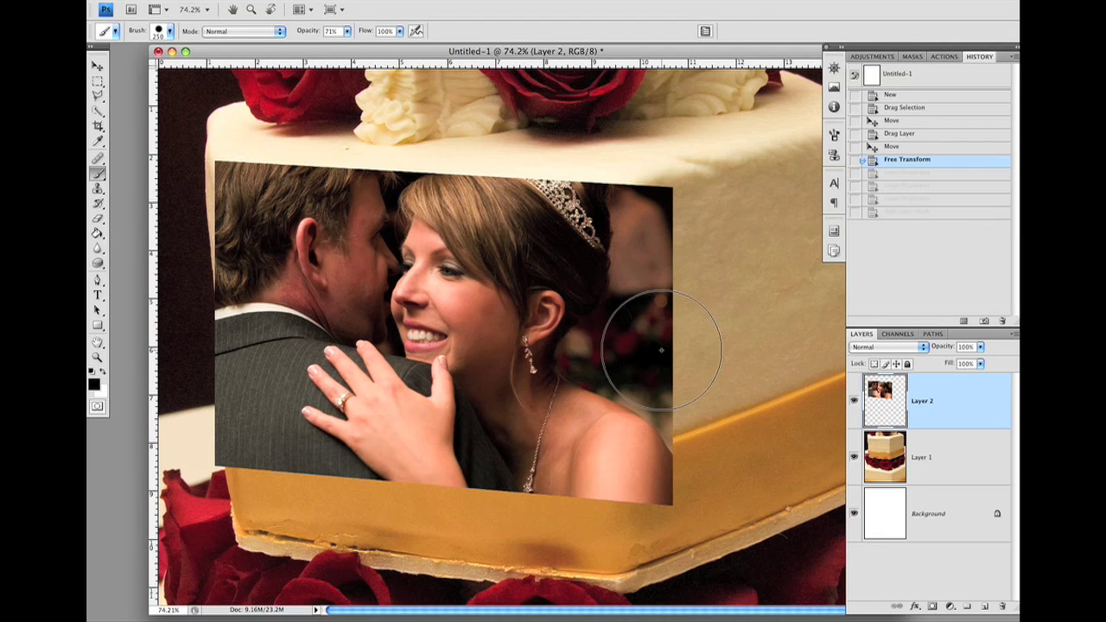
# Add a black layer mask to Layer 2 that hides the entire couple photo over the cake
pyautogui.press('v')
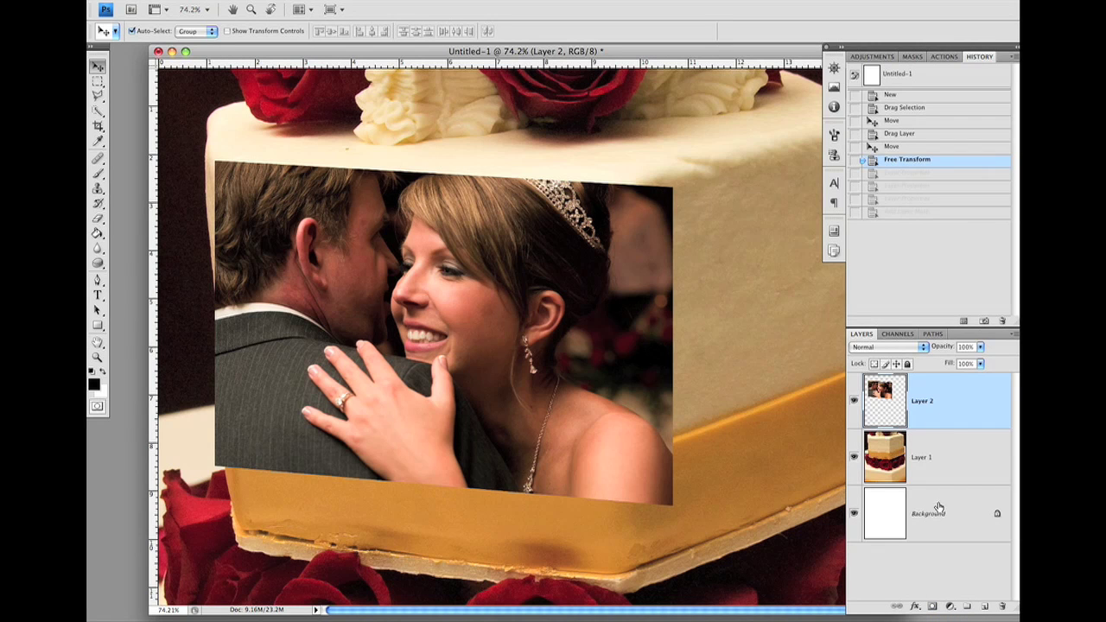
pyautogui.keyDown('alt'); pyautogui.click(931, 607); pyautogui.keyUp('alt')
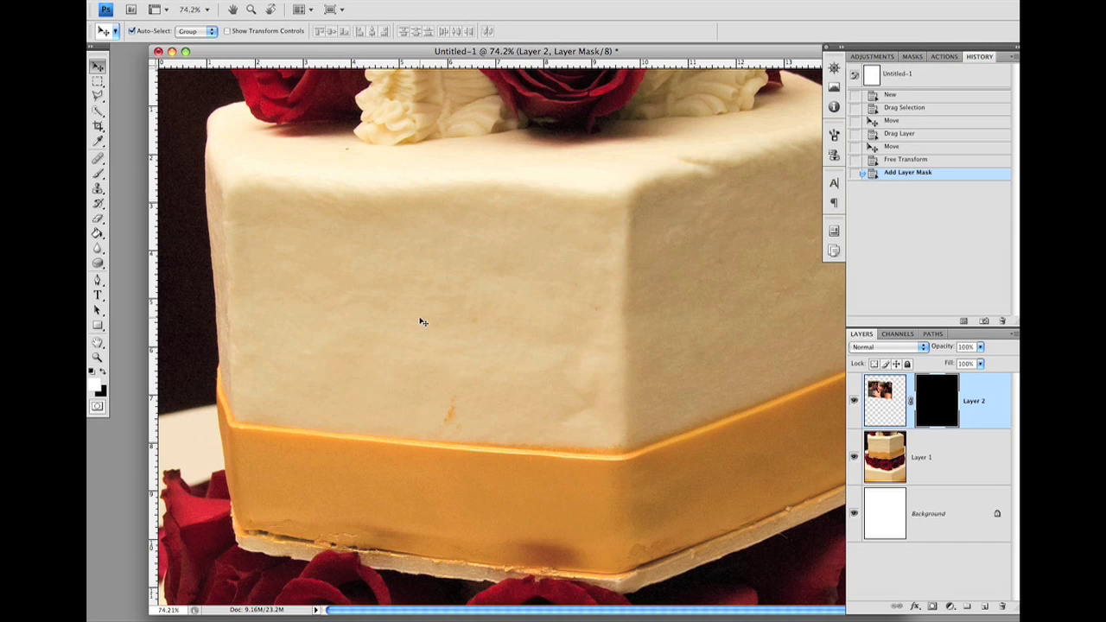
# Set up a soft brush for painting on the mask, with size 400 and opacity 70%
pyautogui.press('b')
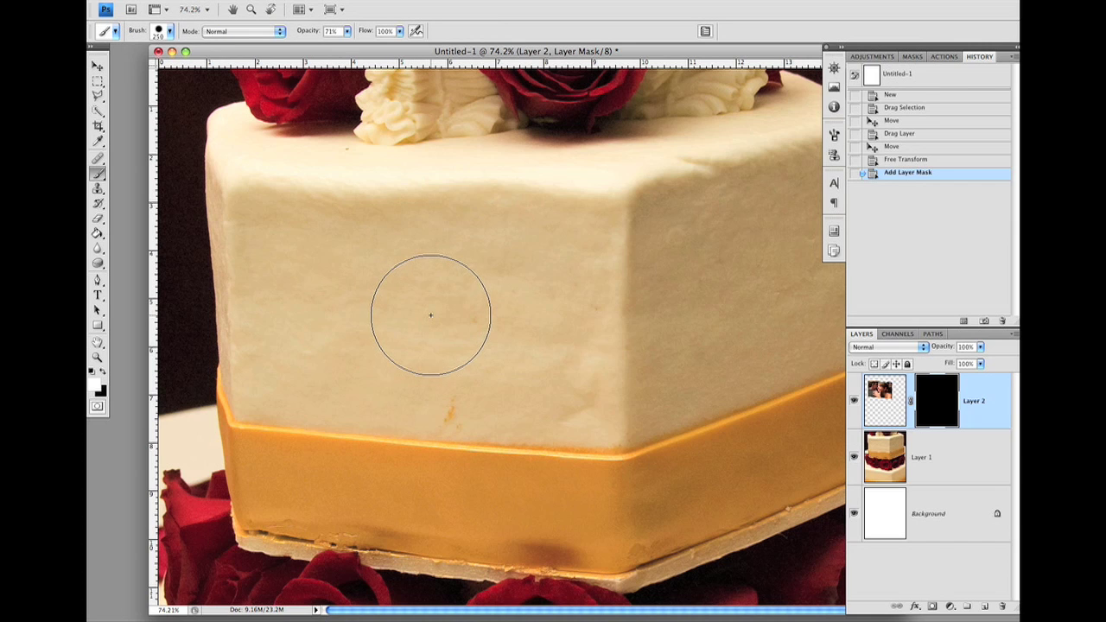
pyautogui.press('[')
pyautogui.press('[')
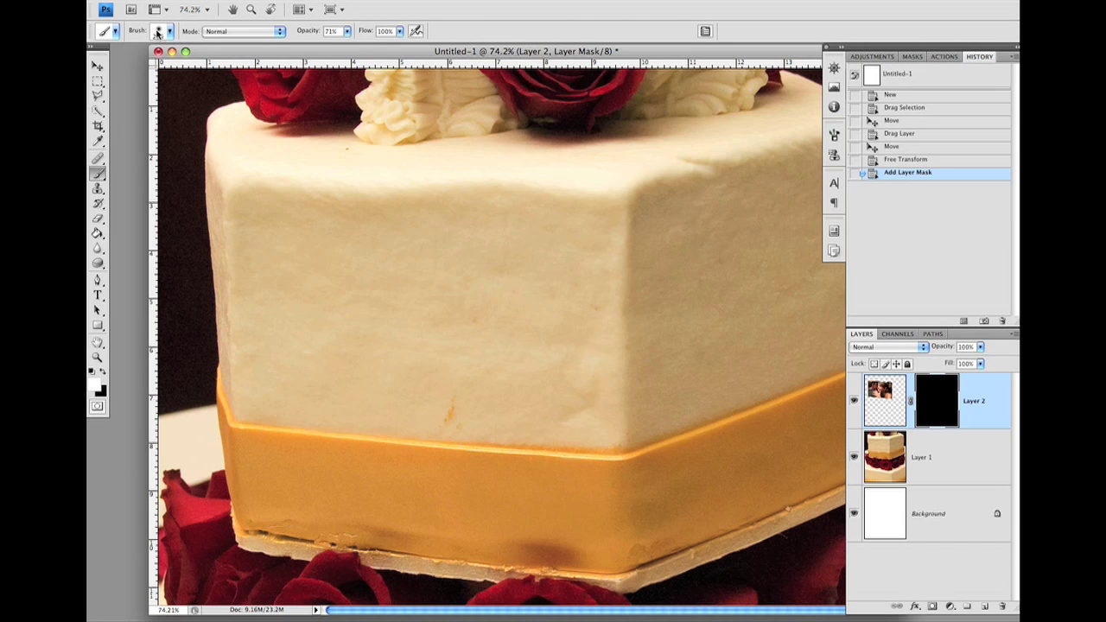
pyautogui.press(']')
pyautogui.press(']')
pyautogui.press(']')
pyautogui.press(']')
pyautogui.press('[')
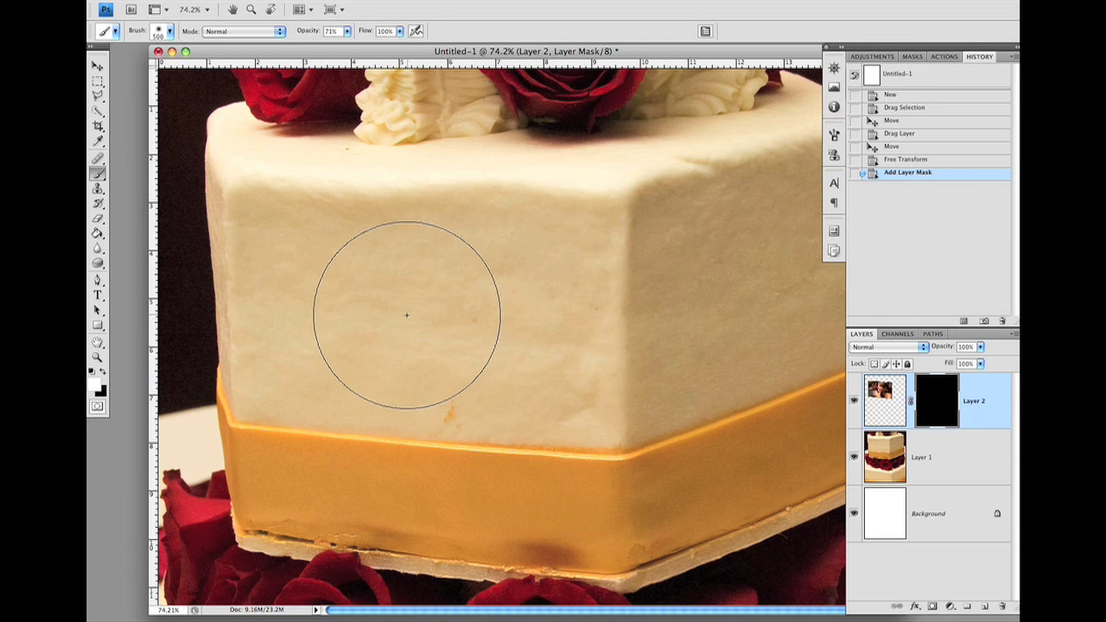
pyautogui.press('[')
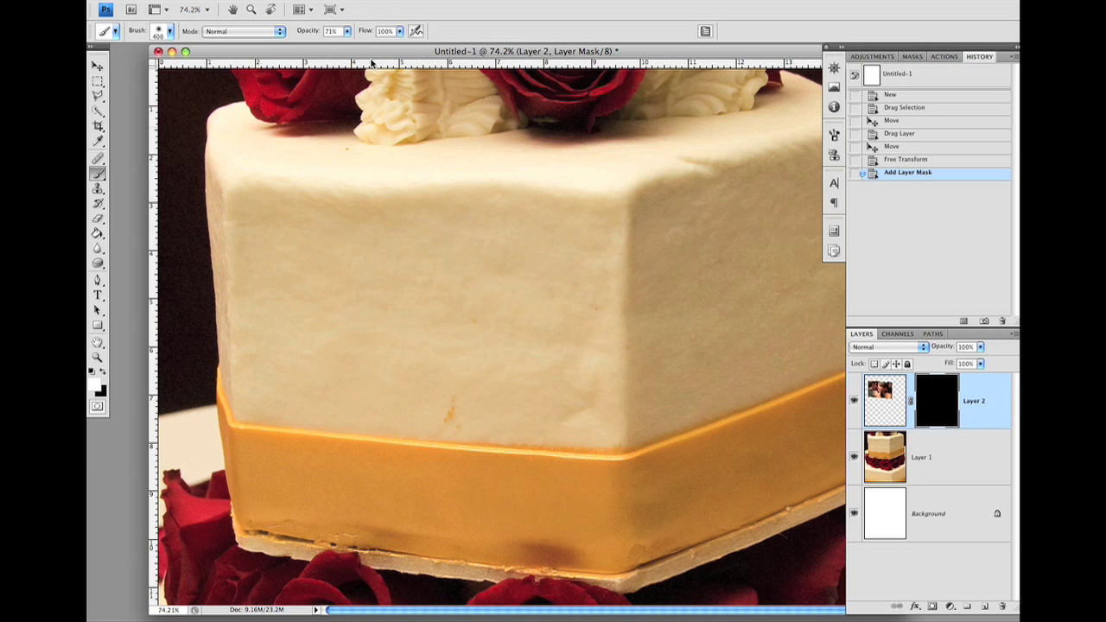
pyautogui.click(347, 31)
pyautogui.moveTo(353, 44); pyautogui.dragTo(348, 44)
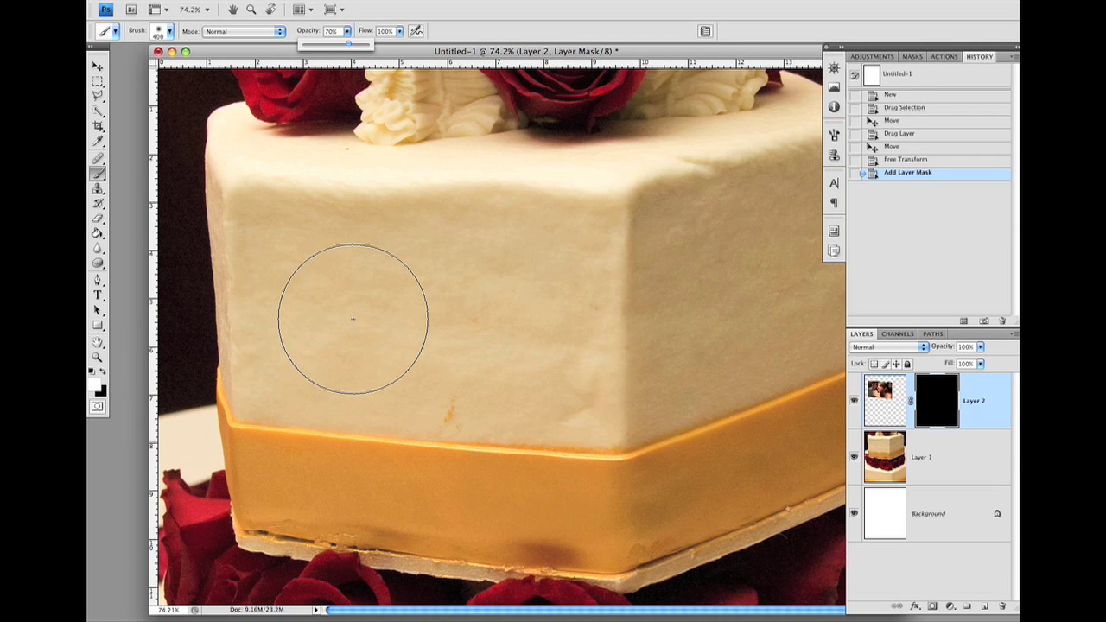
# Paint white on the Layer 2 mask with the size 400 brush to reveal both faces on the cake's front side
pyautogui.press('x')
pyautogui.press('x')
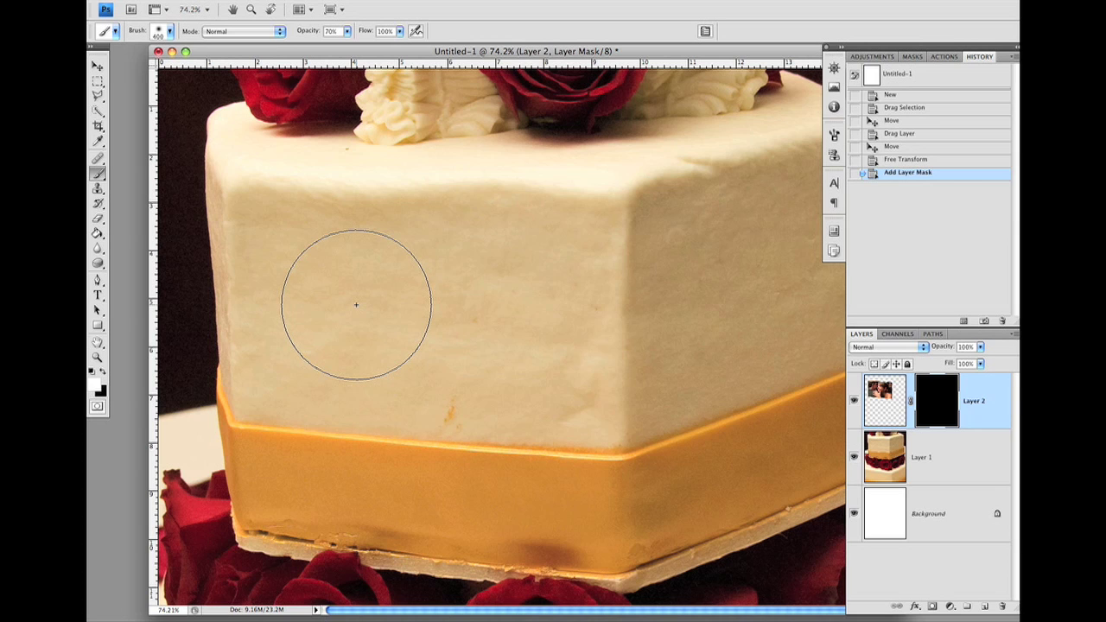
pyautogui.click(356, 304)
pyautogui.moveTo(354, 297); pyautogui.dragTo(449, 319)
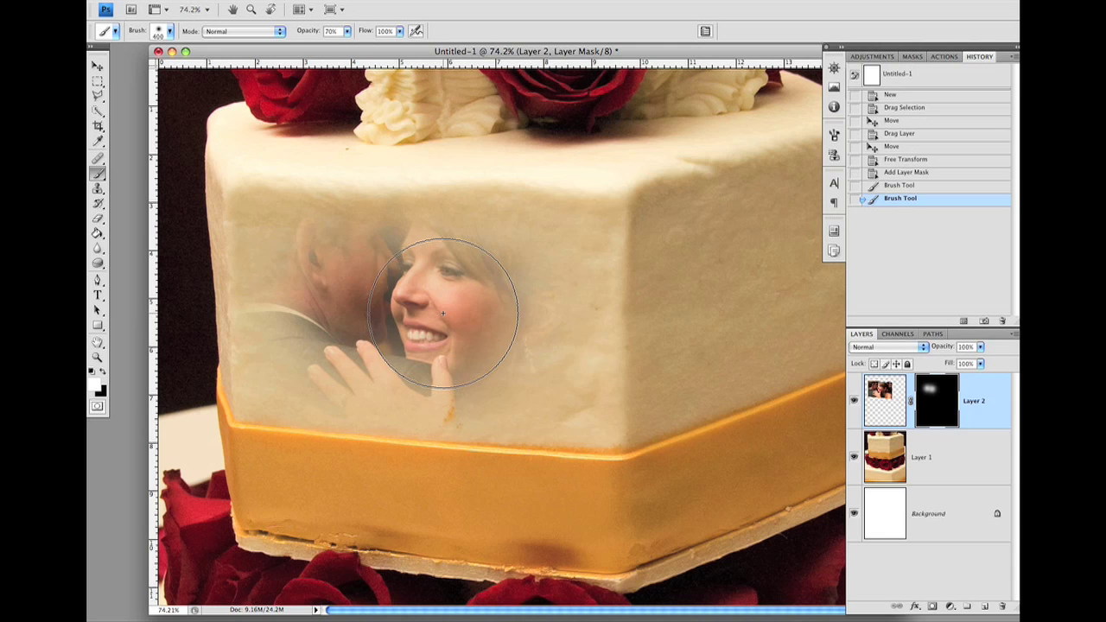
# Reveal both faces more strongly by painting white over them on the mask, reducing the brush size to 300 and 250
pyautogui.press('[')
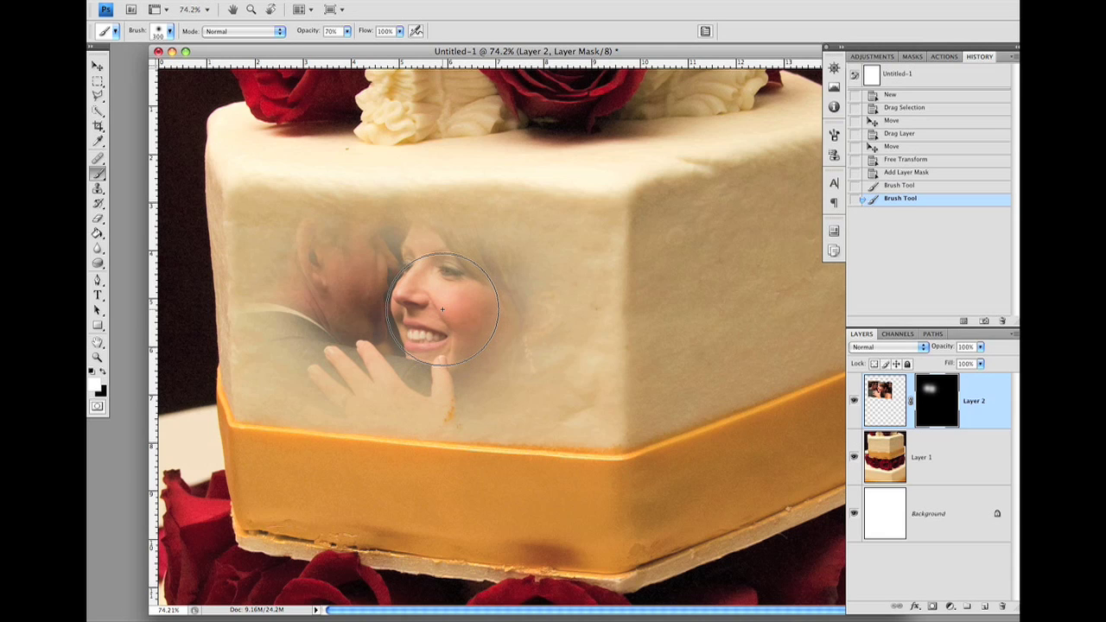
pyautogui.press(']')
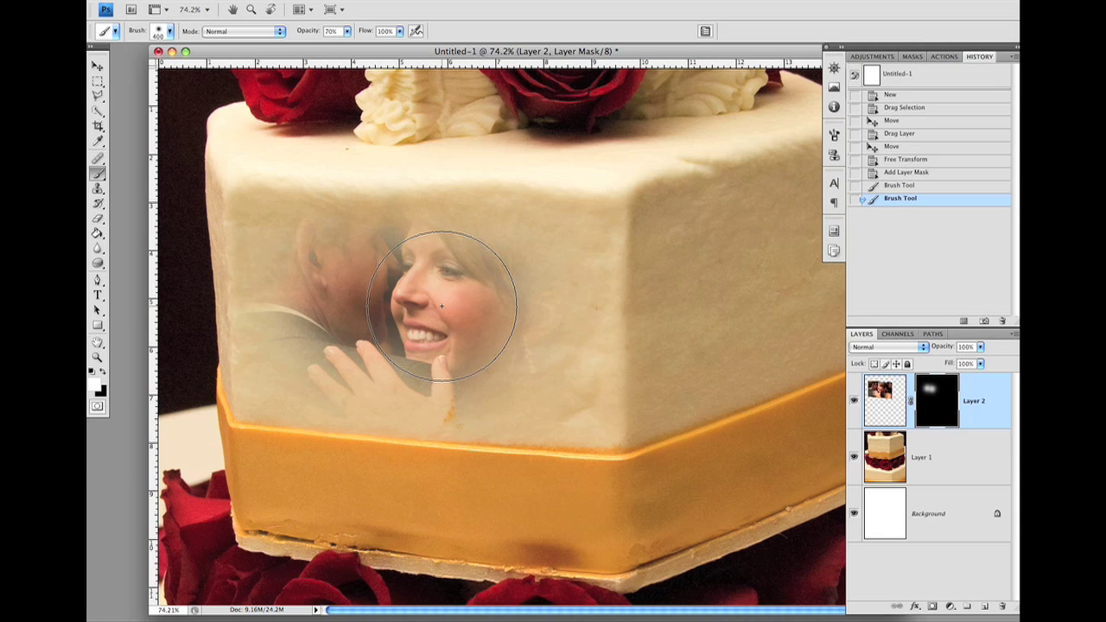
pyautogui.press('[')
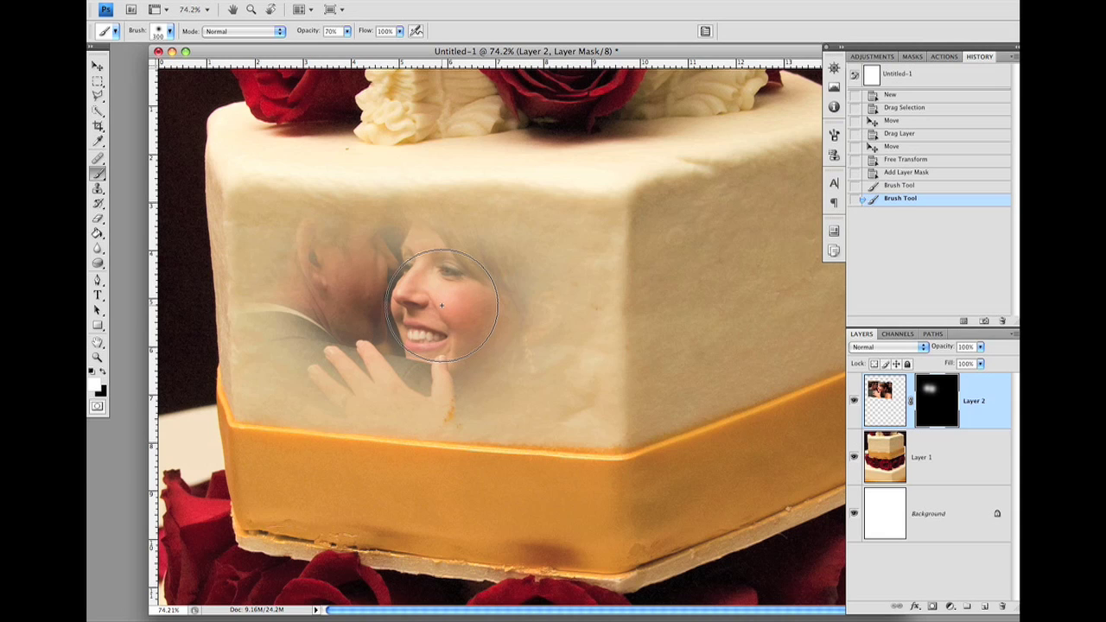
pyautogui.moveTo(441, 305); pyautogui.dragTo(352, 294)
pyautogui.press('[')
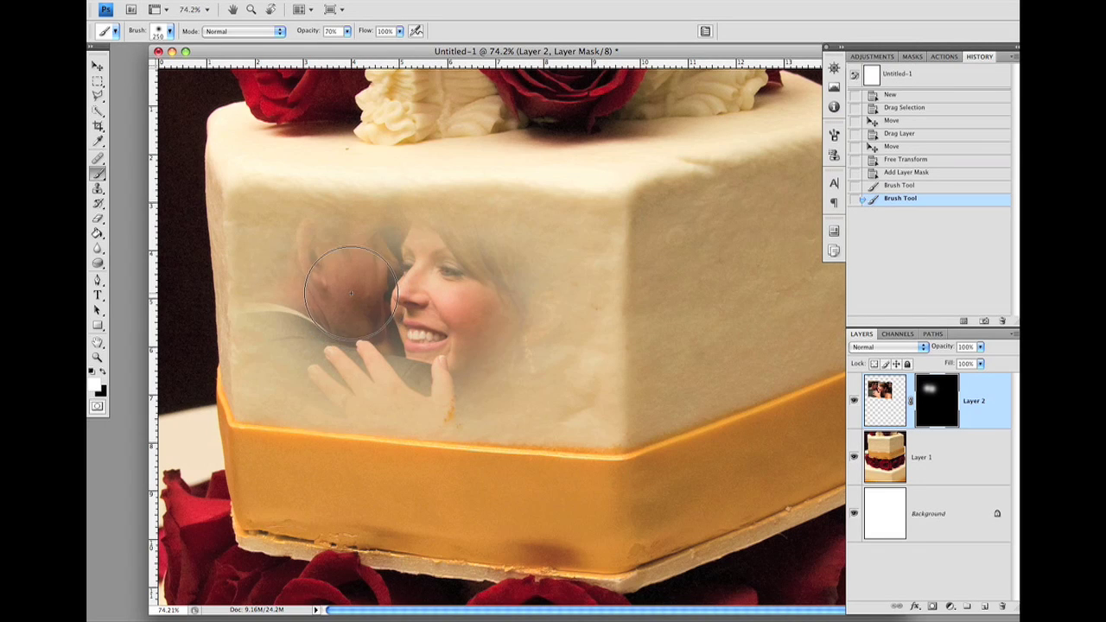
pyautogui.moveTo(347, 292); pyautogui.dragTo(367, 298)
pyautogui.moveTo(436, 303)
pyautogui.mouseDown()
pyautogui.moveTo(457, 270)
pyautogui.moveTo(413, 285)
pyautogui.moveTo(431, 304)
pyautogui.moveTo(425, 335)
pyautogui.mouseUp()
pyautogui.moveTo(321, 271)
pyautogui.mouseDown()
pyautogui.moveTo(328, 276)
pyautogui.moveTo(320, 272)
pyautogui.mouseUp()
pyautogui.moveTo(434, 306)
pyautogui.mouseDown()
pyautogui.moveTo(436, 264)
pyautogui.moveTo(453, 259)
pyautogui.mouseUp()
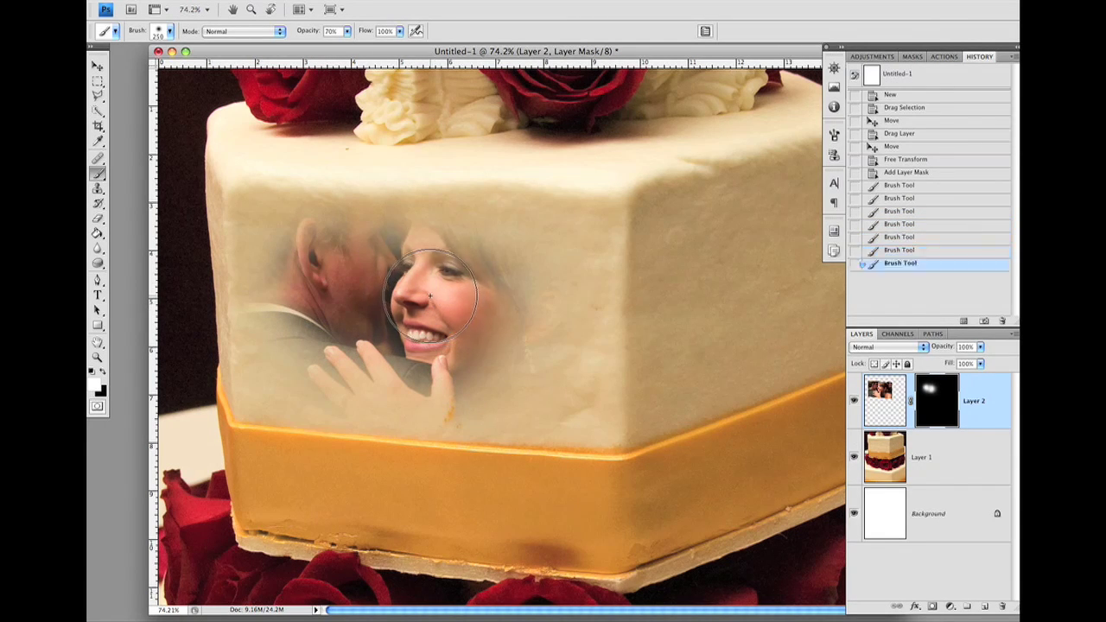
pyautogui.moveTo(447, 345); pyautogui.dragTo(480, 380)
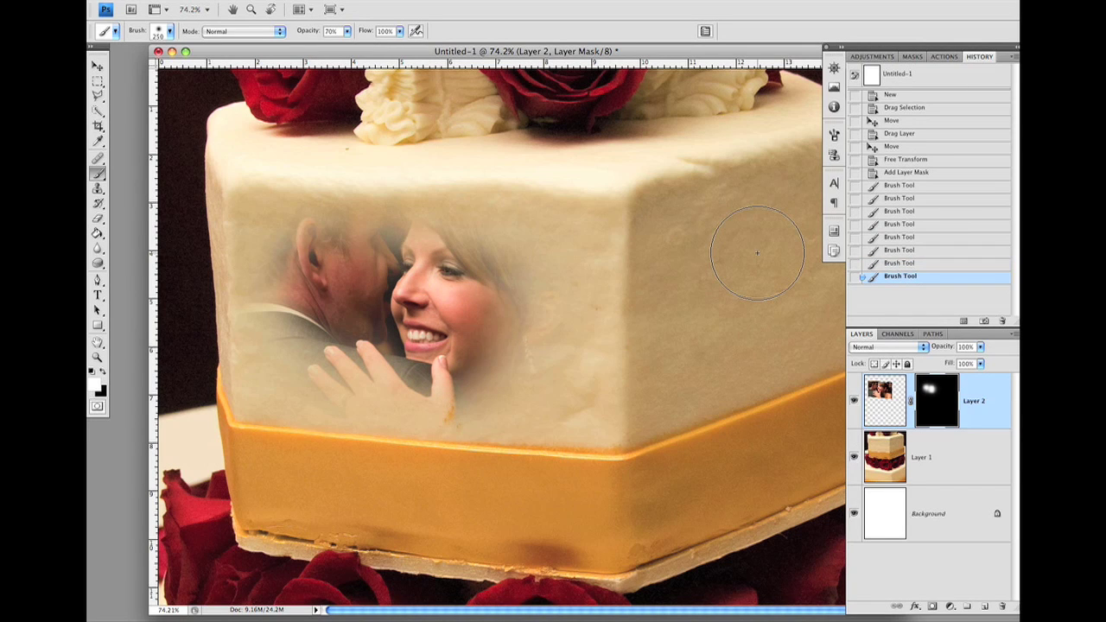
# Display the Layer 2 mask on its own to examine the painted areas
pyautogui.keyDown('alt'); pyautogui.click(930, 395); pyautogui.keyUp('alt')
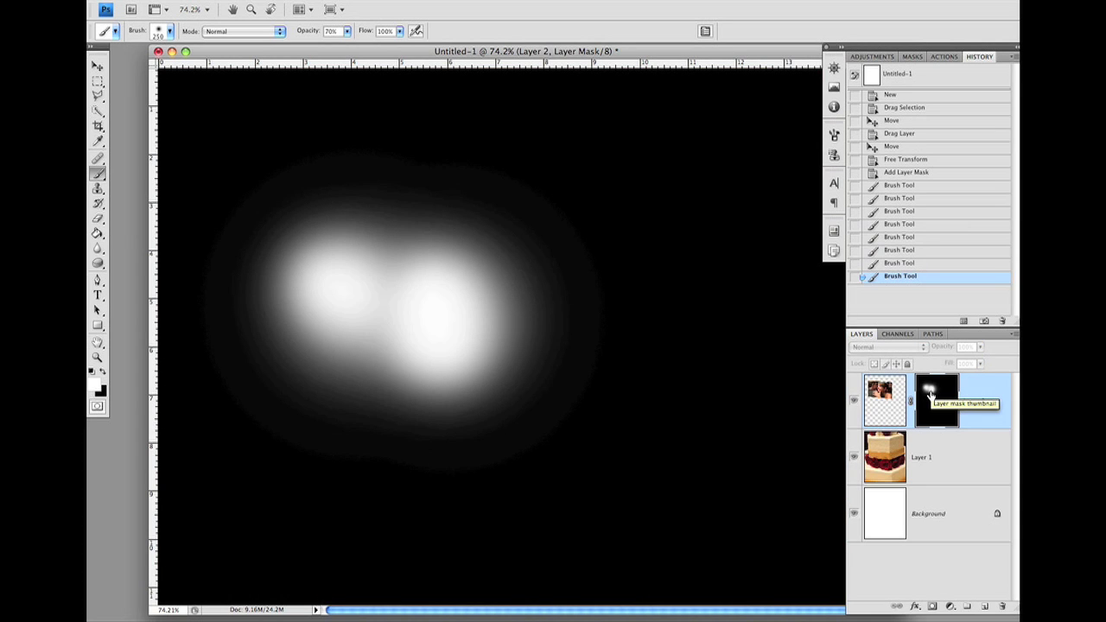
# Bring up the finished cake image 7_06.jpg with the Move tool active
pyautogui.press('v')
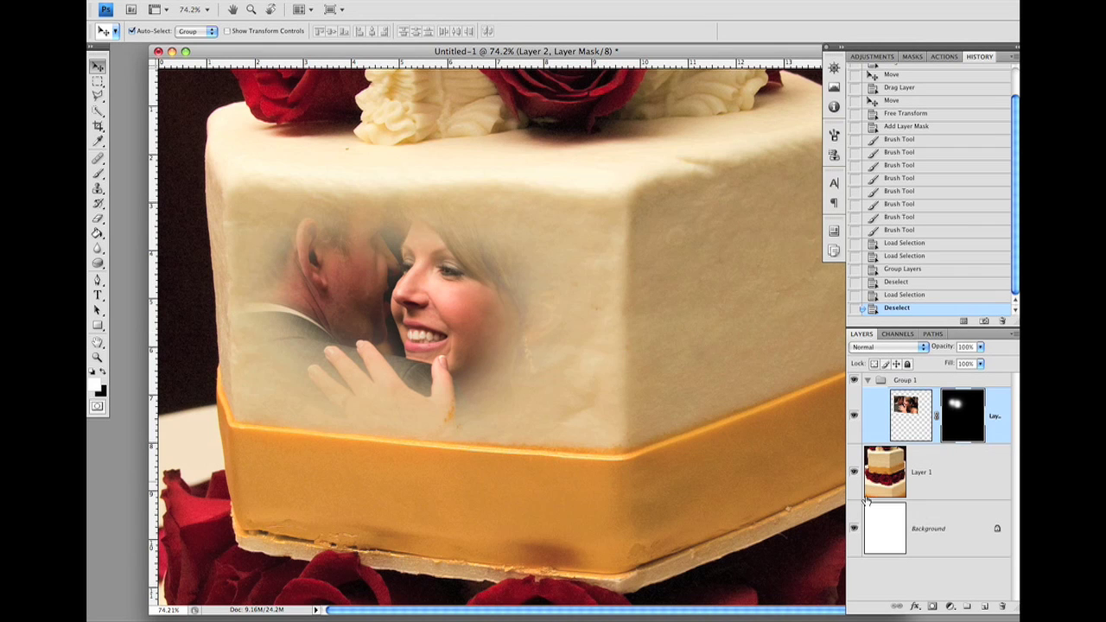
pyautogui.click(950, 608)
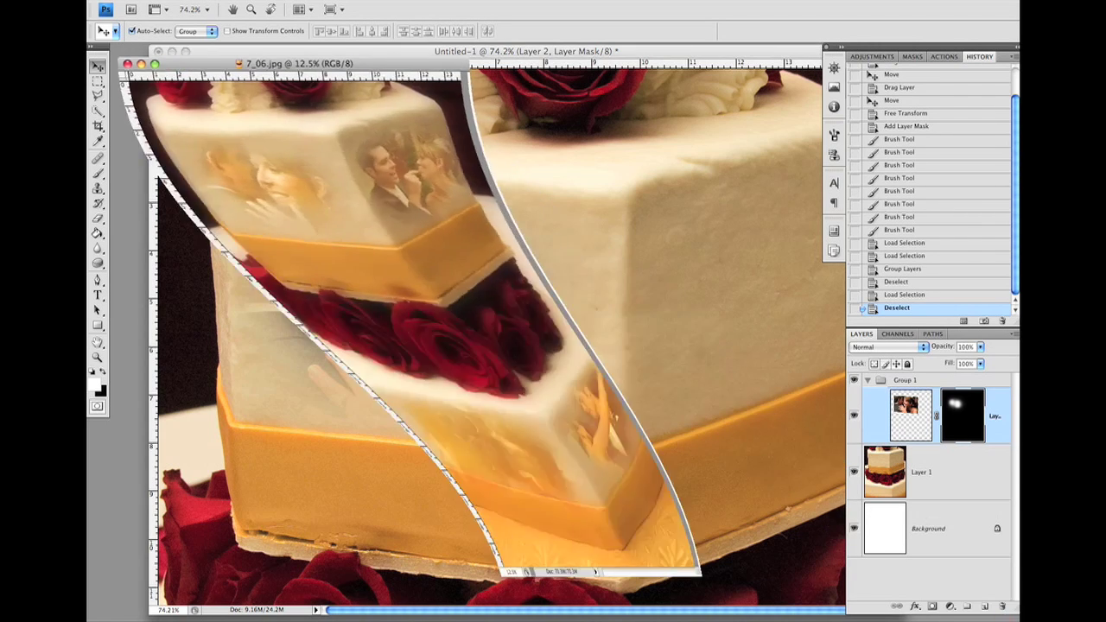